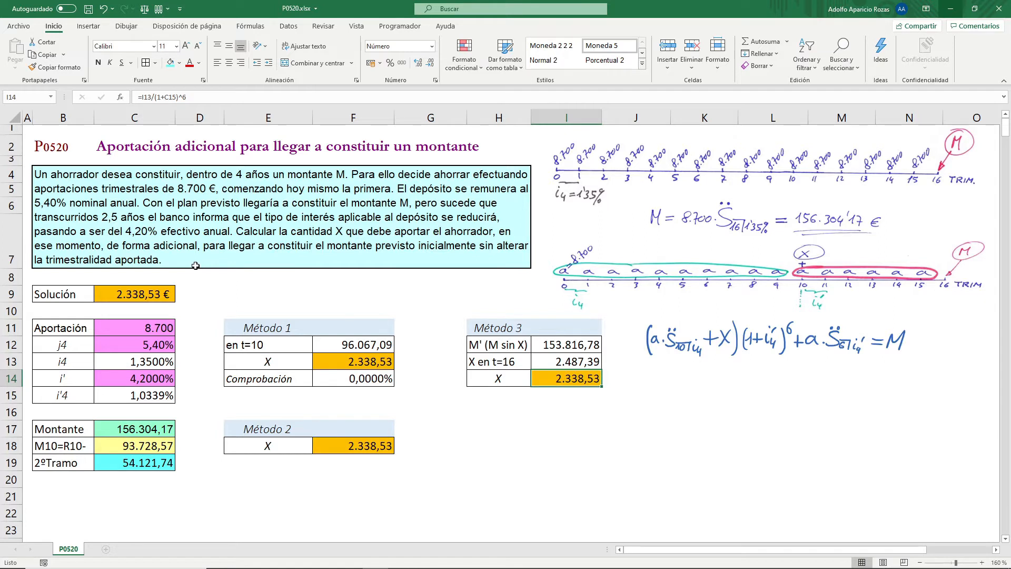
Step: Examine the contribution and rate inputs in C11:C15, including the formulas behind the quarterly rates i4 and i'4
click(113, 327)
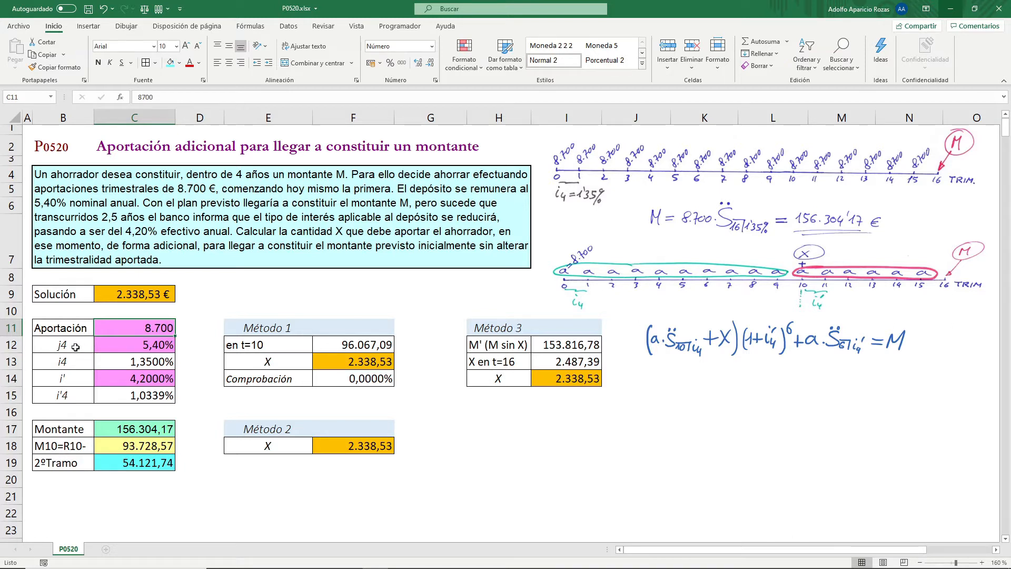
click(141, 341)
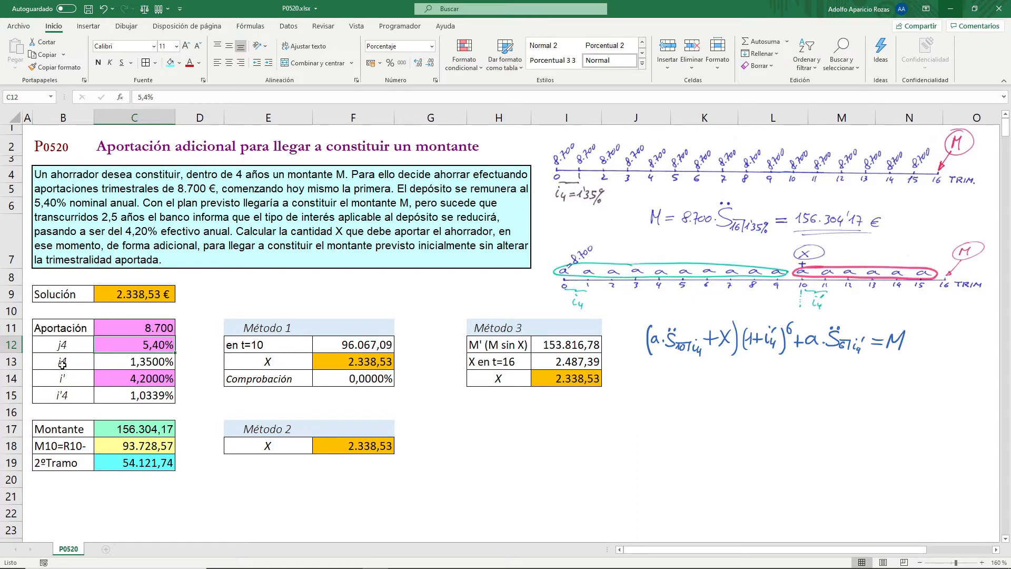
double_click(121, 362)
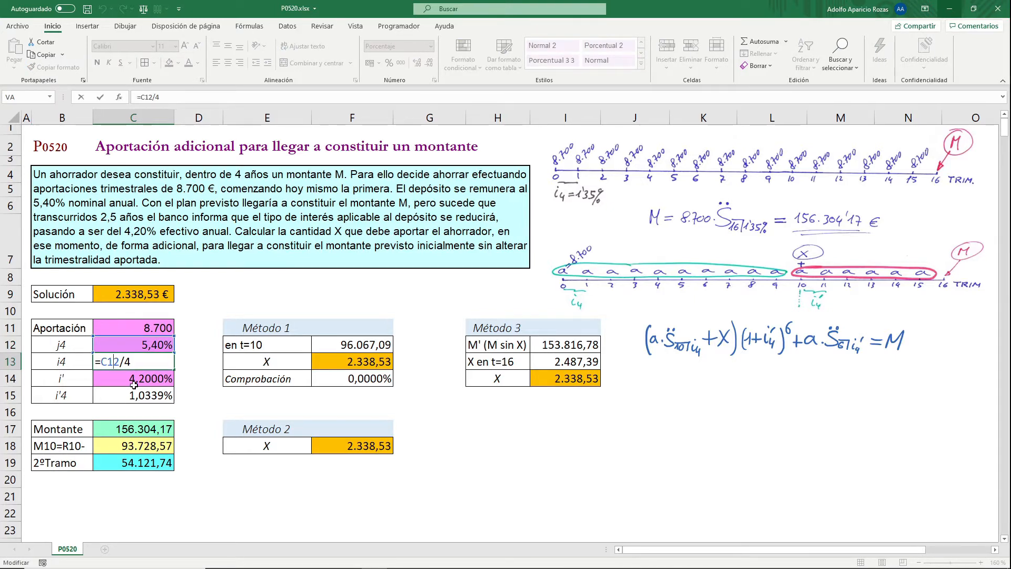
key(Escape)
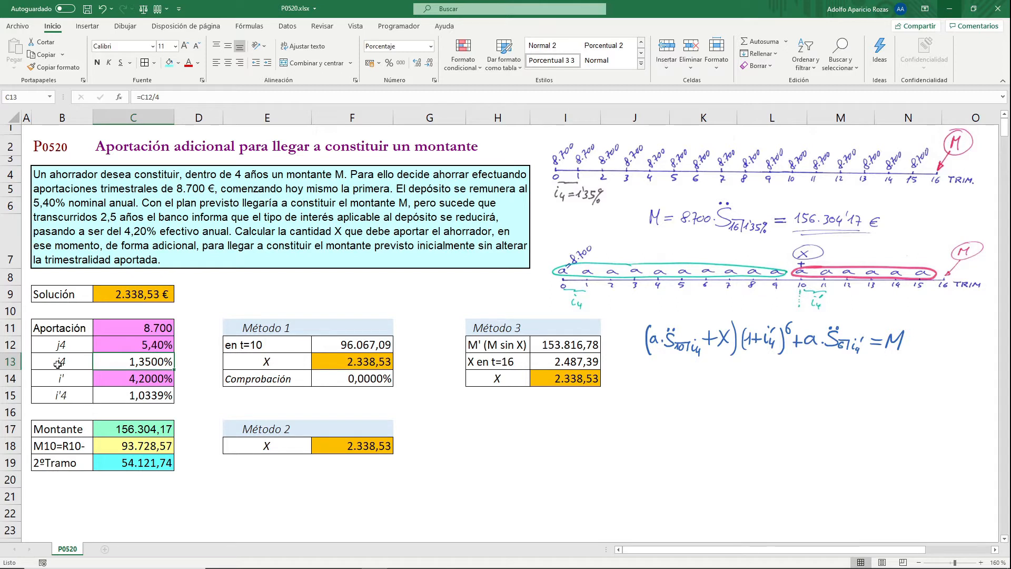
click(119, 376)
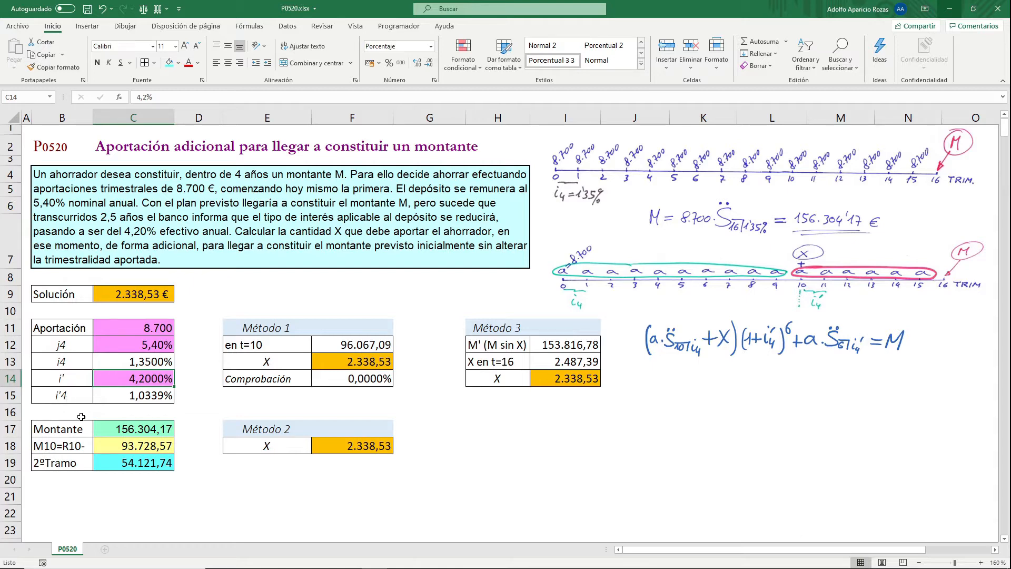
double_click(122, 397)
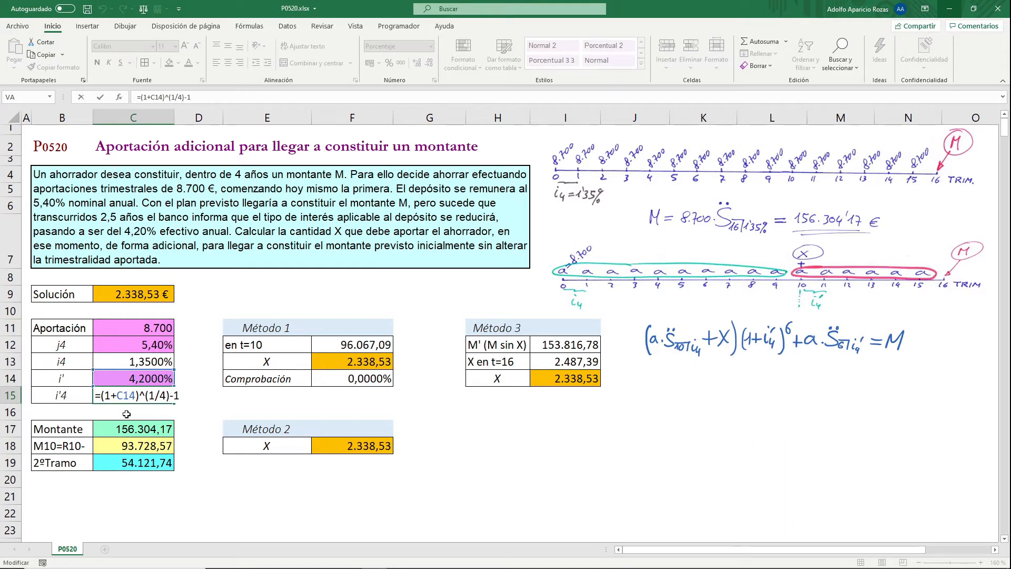
key(Escape)
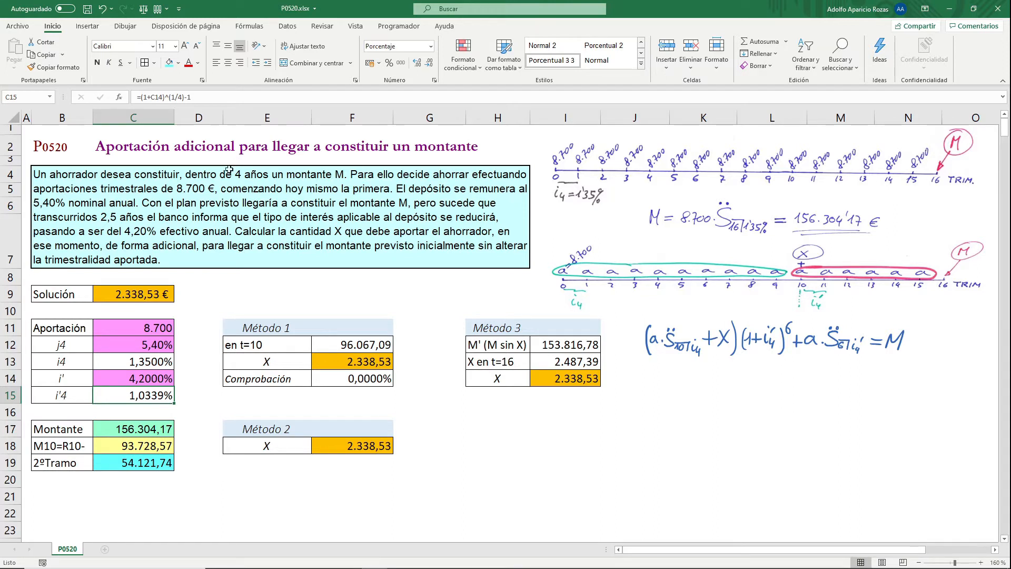
Step: Inspect the arguments of the VF formula for the Montante in C17, leaving it unchanged
click(118, 428)
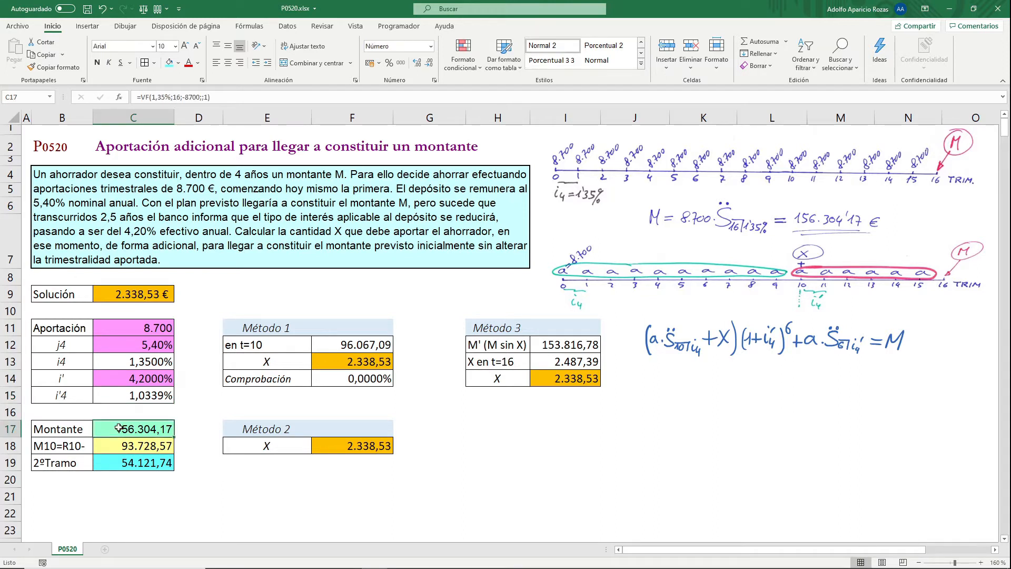
double_click(119, 428)
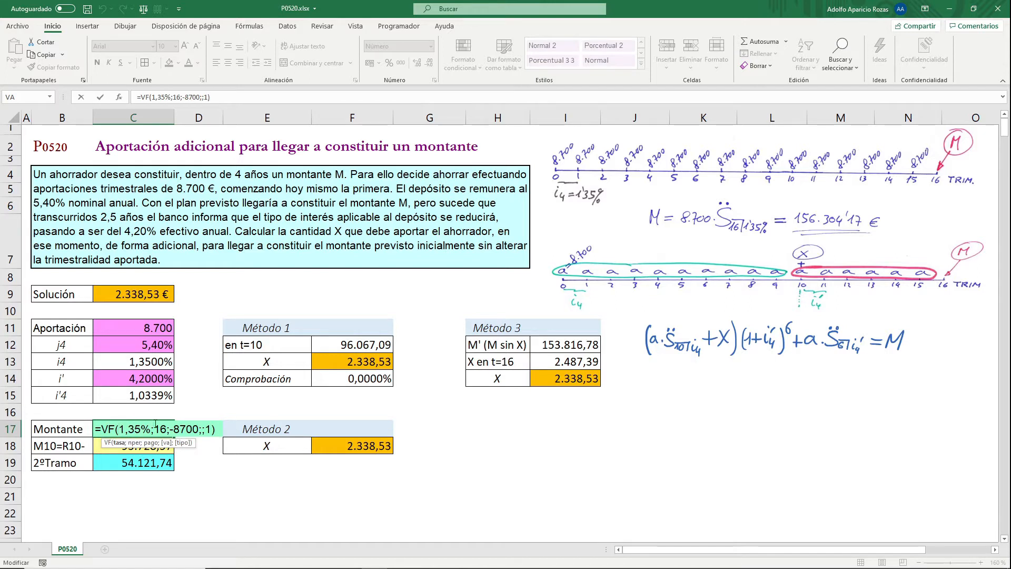
drag(200, 430, 212, 424)
key(Escape)
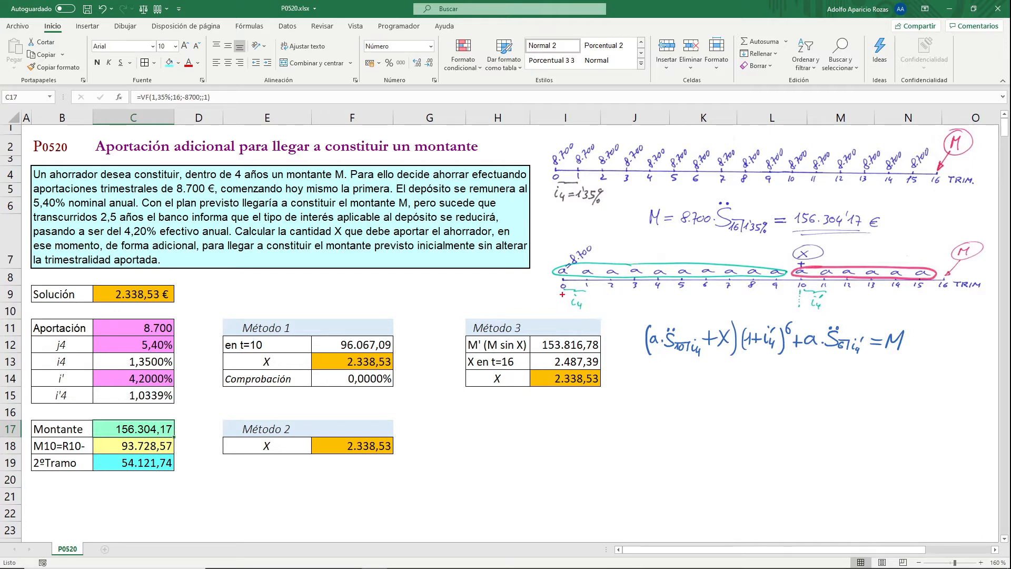
Step: Mark the i4 rate and quarter 10 on the second timeline, box the M10 row in red, and clear the marks
mouse_move(565, 293)
mouse_down()
mouse_move(589, 315)
mouse_move(590, 294)
mouse_move(569, 289)
mouse_up()
drag(800, 289, 799, 310)
drag(798, 278, 762, 252)
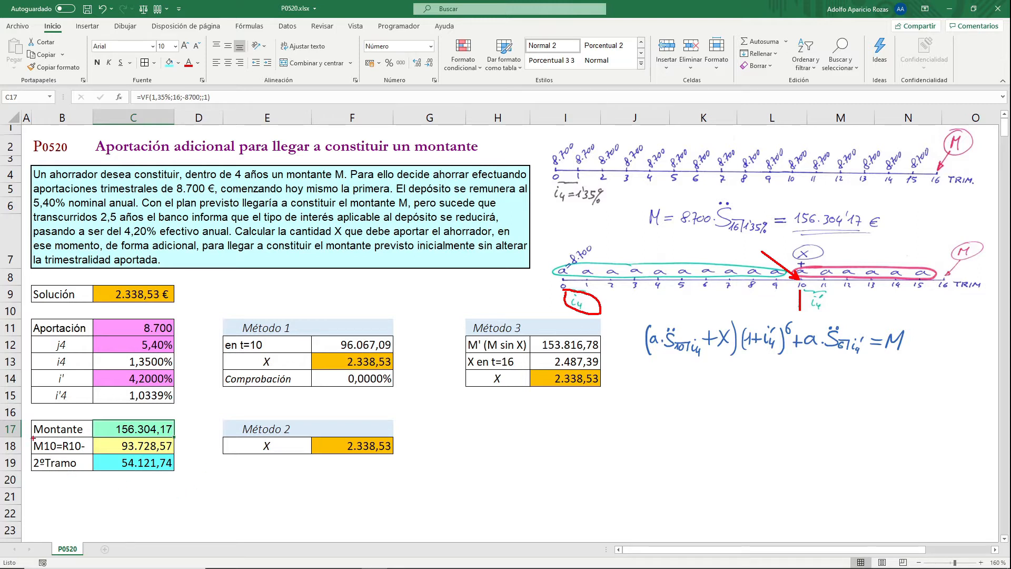
mouse_move(32, 438)
mouse_down()
mouse_move(32, 453)
mouse_move(33, 437)
mouse_up()
drag(120, 453, 176, 454)
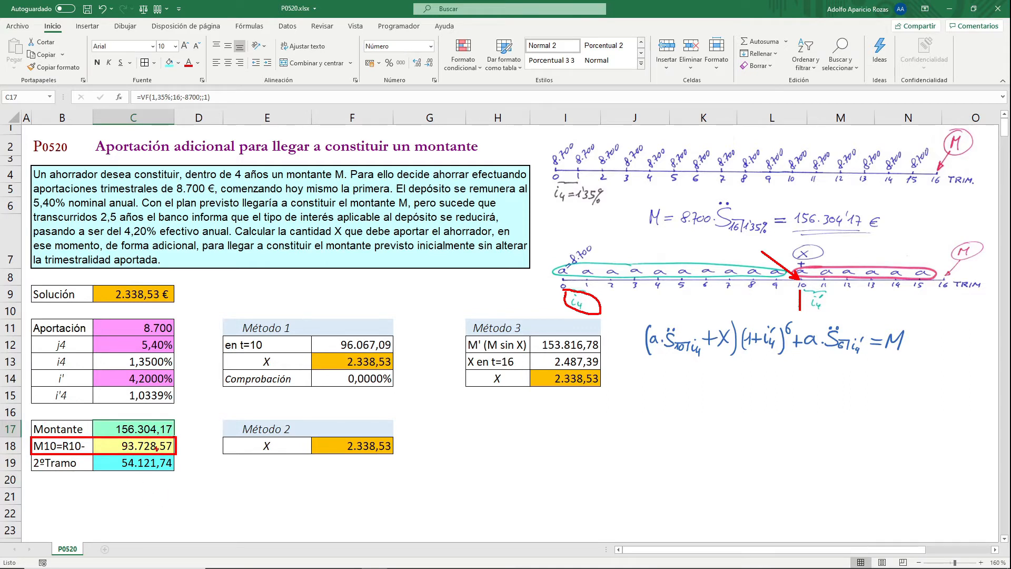
key(Escape)
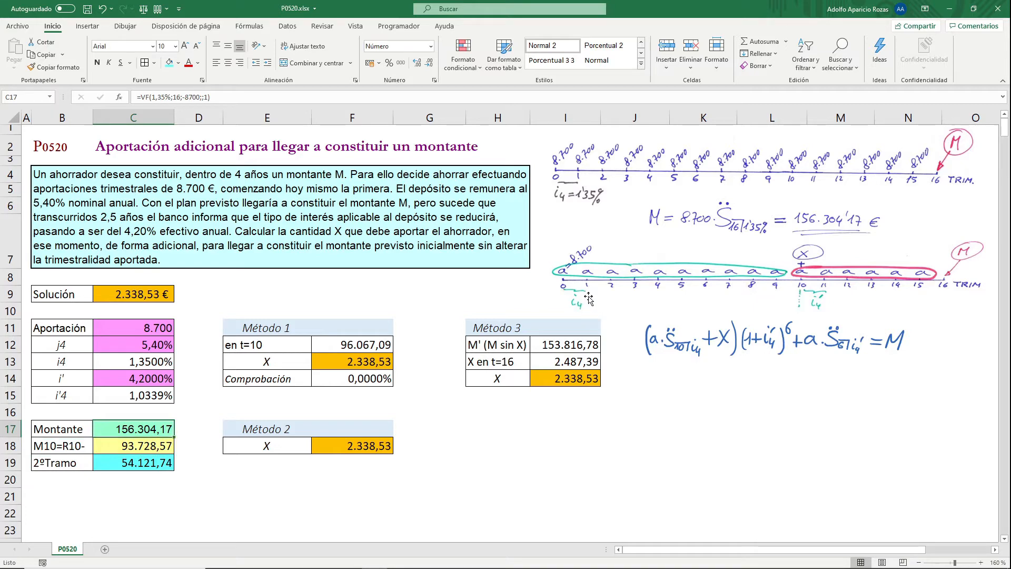
Step: Inspect the period, payment and type arguments of the VF formula for the M10 balance in C18
double_click(135, 442)
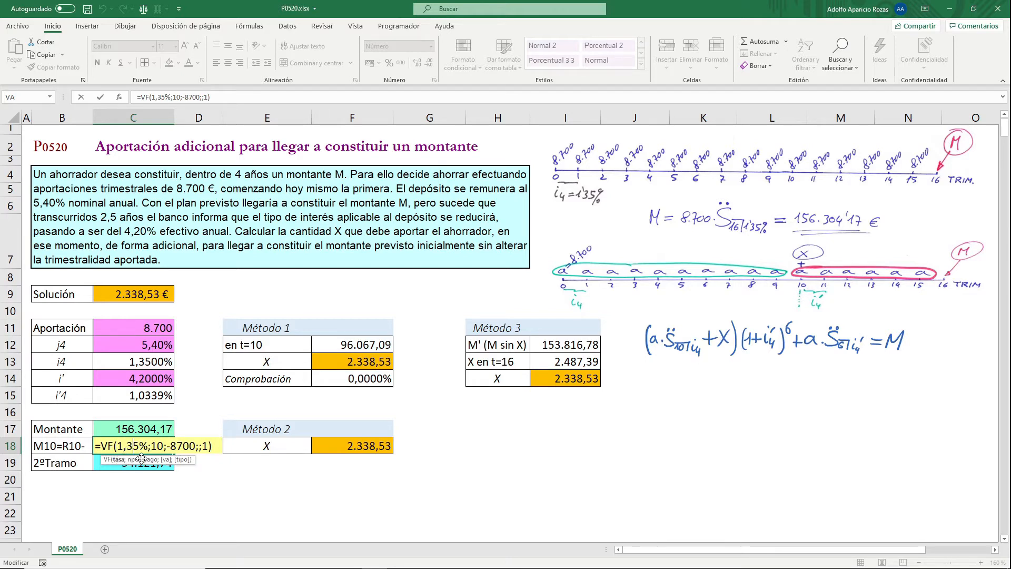
drag(151, 446, 196, 446)
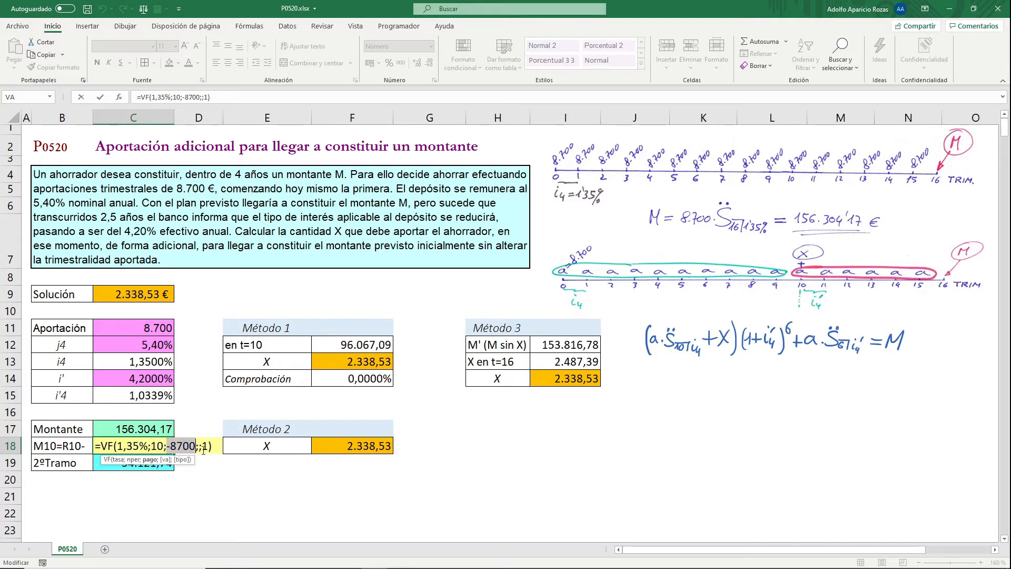
click(199, 445)
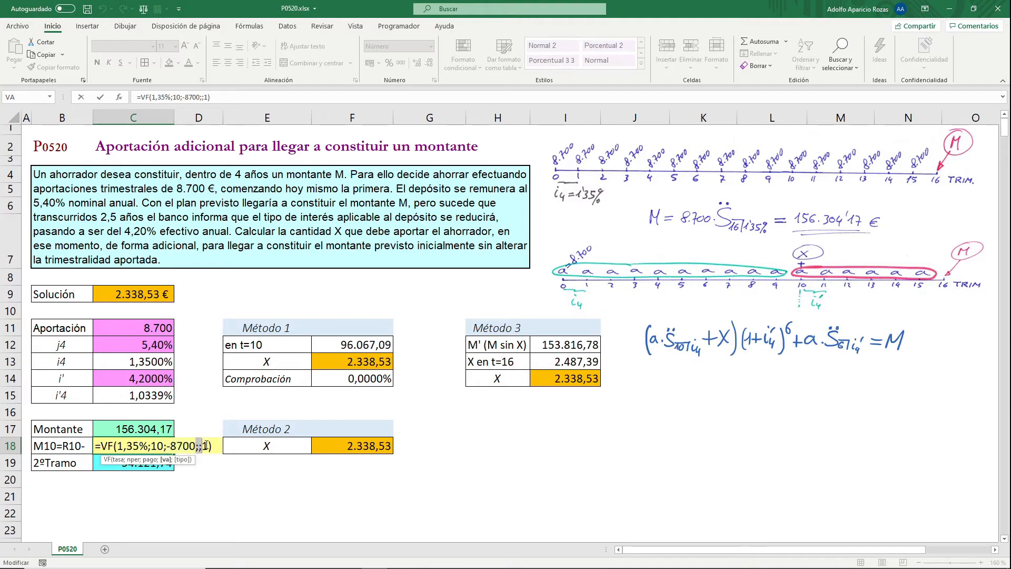
click(197, 459)
key(ctrl+Return)
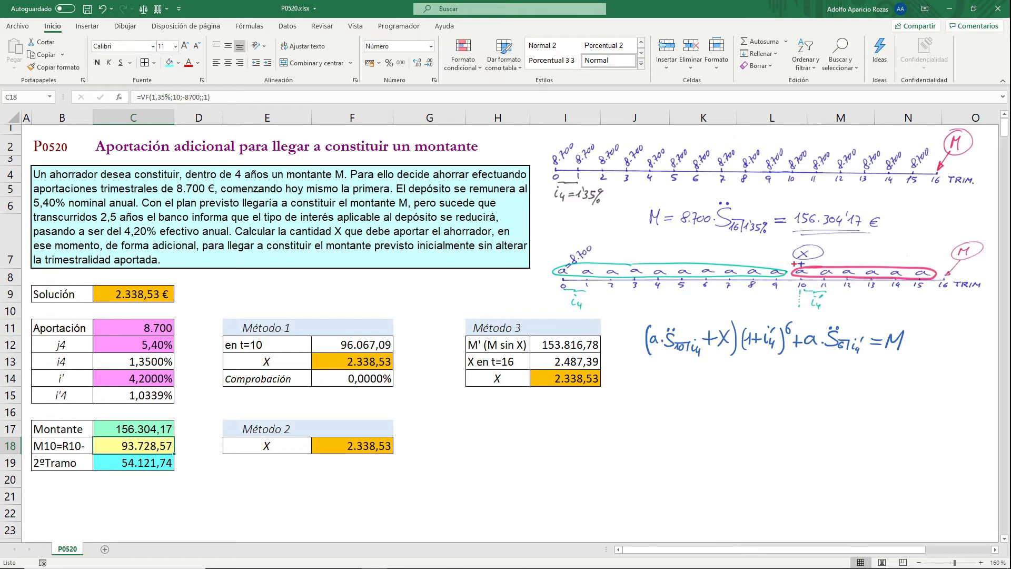
Step: Highlight the extra contribution X and the last six payments on the second timeline, and clear the marks
drag(792, 241, 820, 261)
key(Escape)
drag(791, 264, 945, 278)
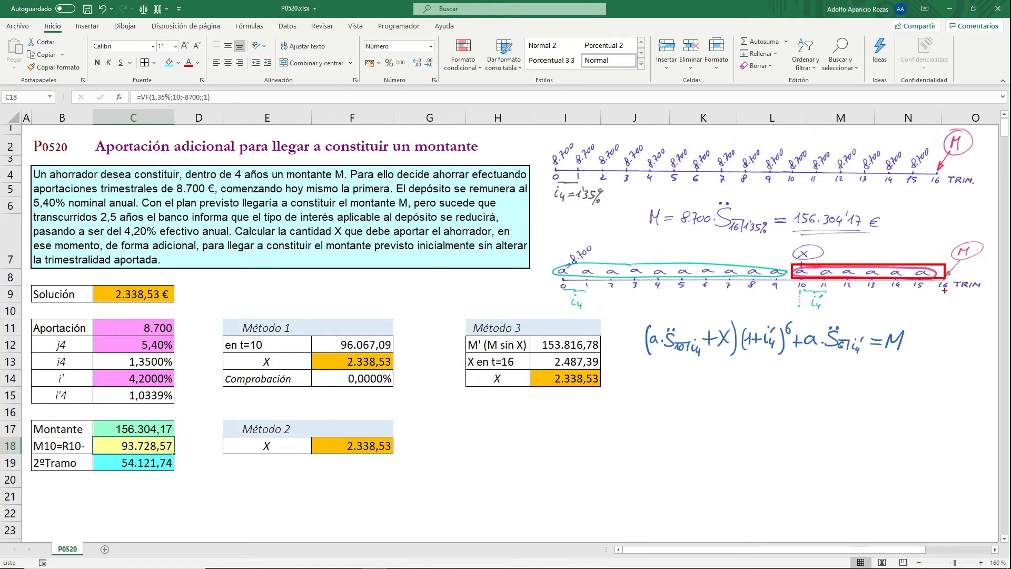
key(Escape)
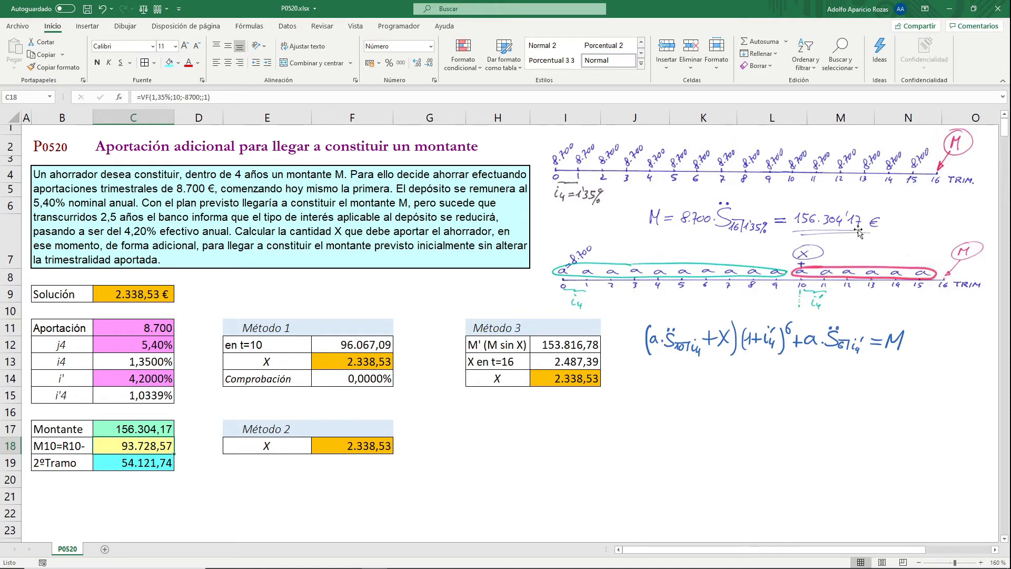
Step: Inspect the arguments of the VF formula for the 2ºTramo amount in C19
double_click(111, 468)
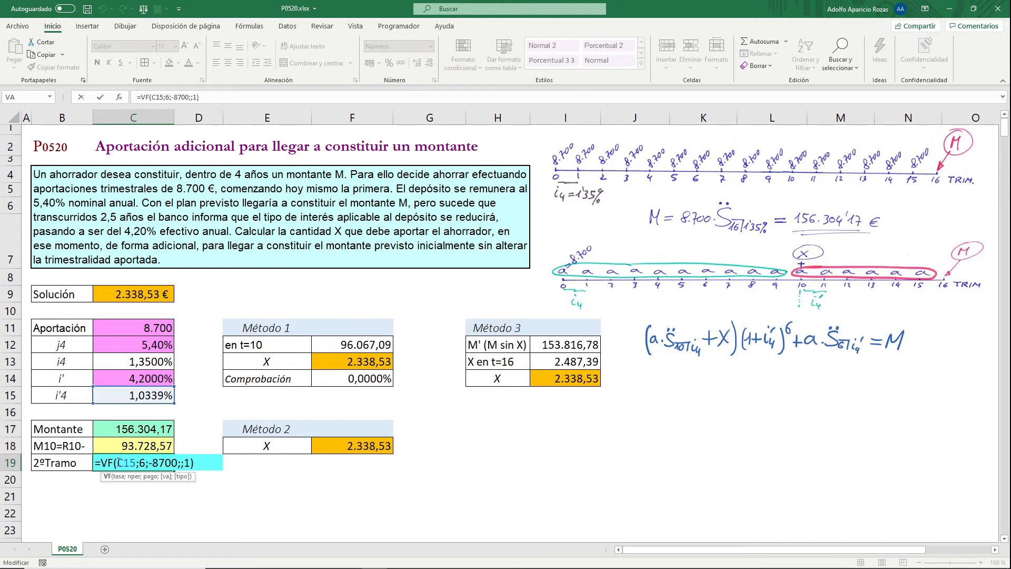
drag(119, 462, 177, 460)
click(182, 462)
drag(182, 463, 190, 462)
key(ctrl+Return)
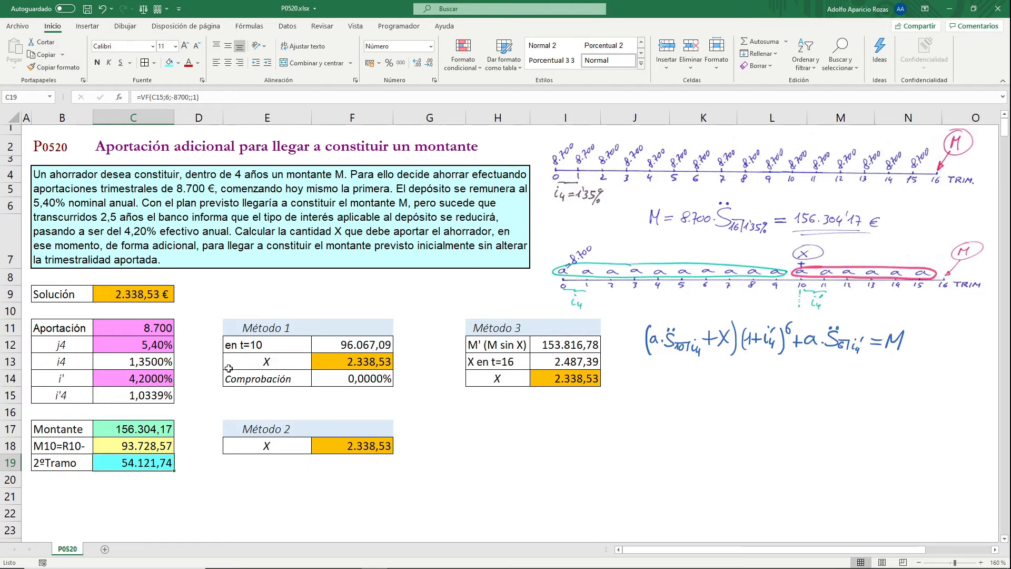
Step: Inspect the Método 1 formula for the value at t=10 in F12, checking its C17, C19 and C15 references
double_click(334, 345)
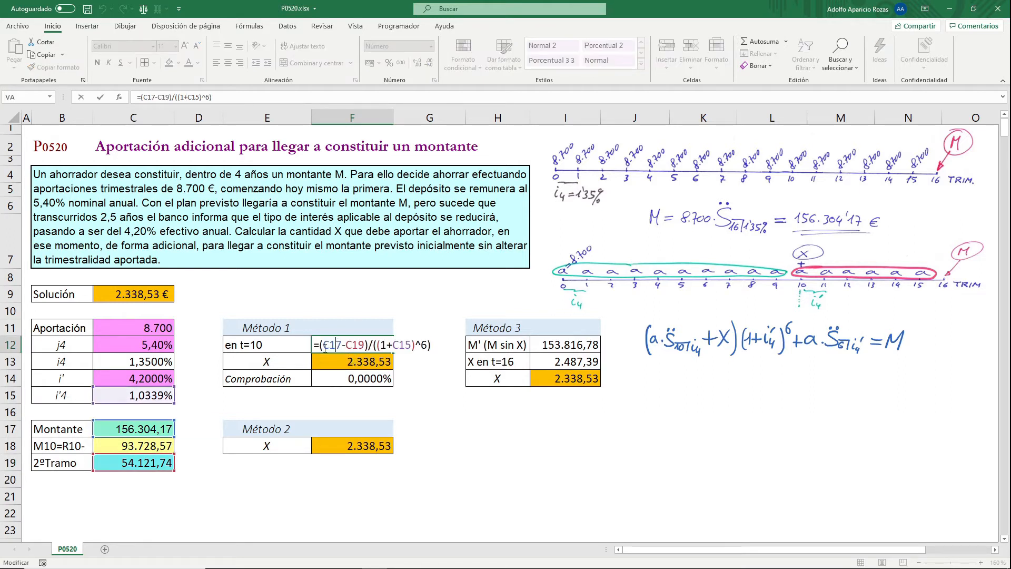
drag(324, 345, 341, 343)
double_click(371, 345)
key(Escape)
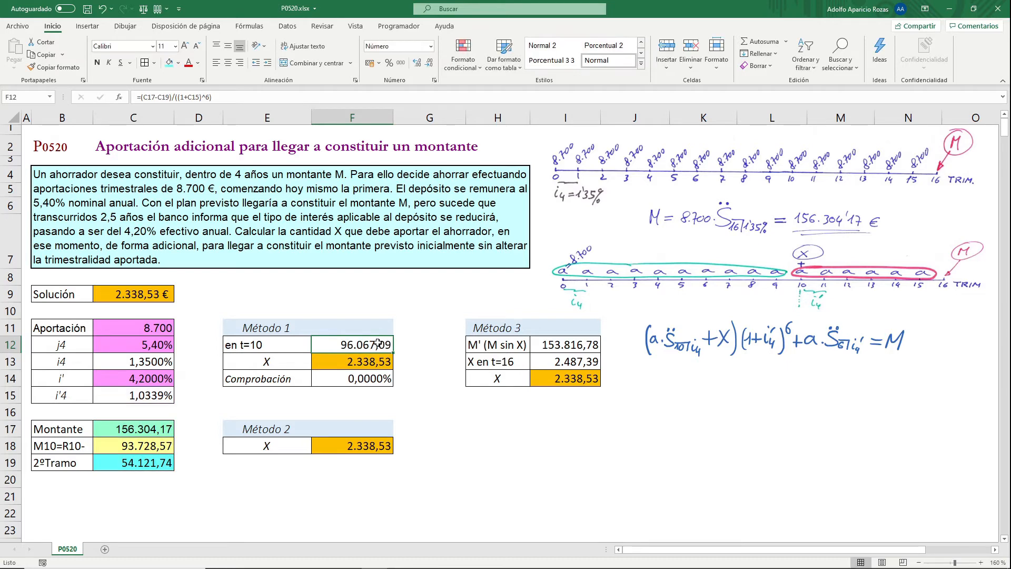
double_click(364, 345)
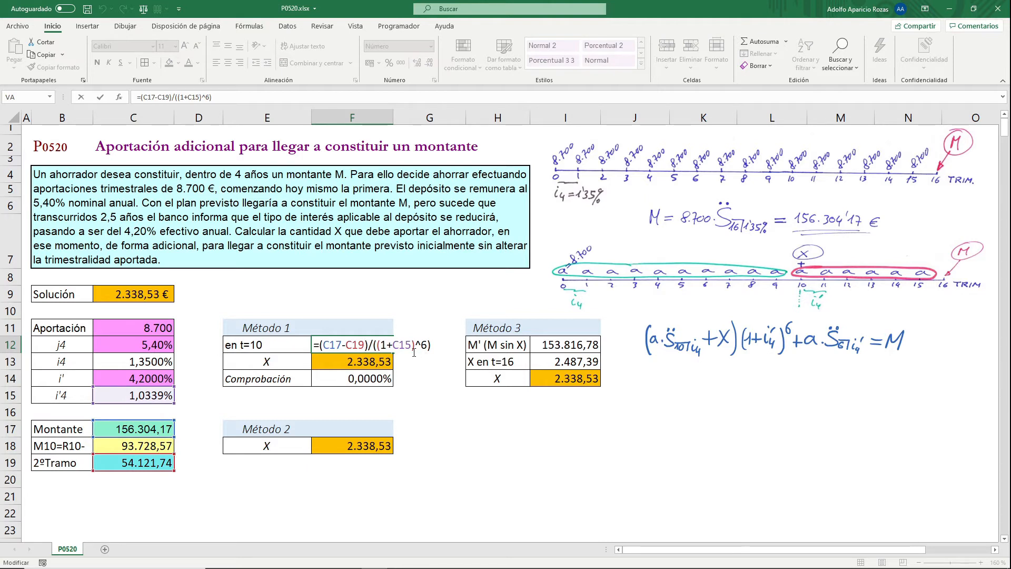
key(Escape)
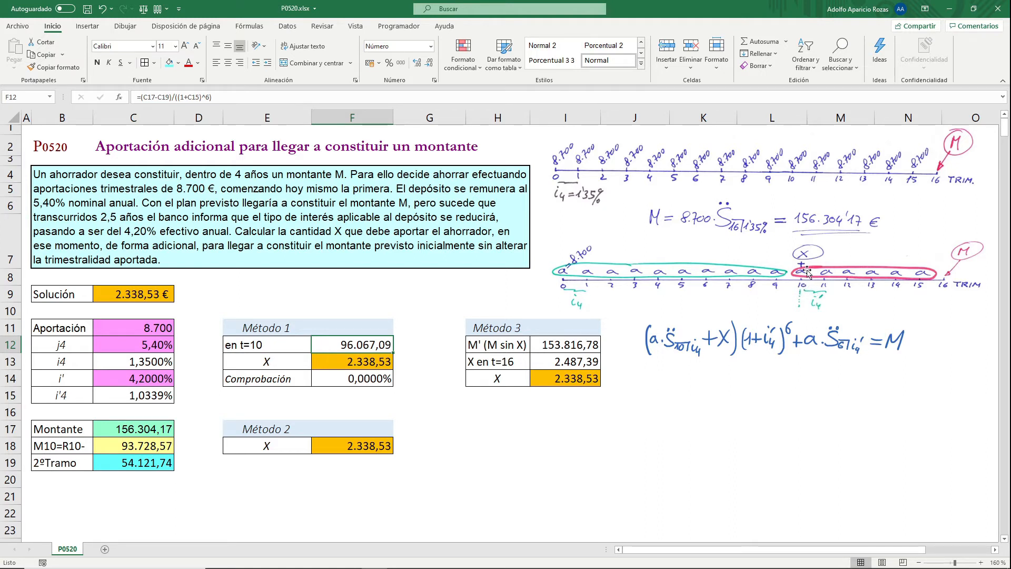
Step: Inspect the Método 1 formulas for X in F13 and for the Comprobación in F14
double_click(343, 361)
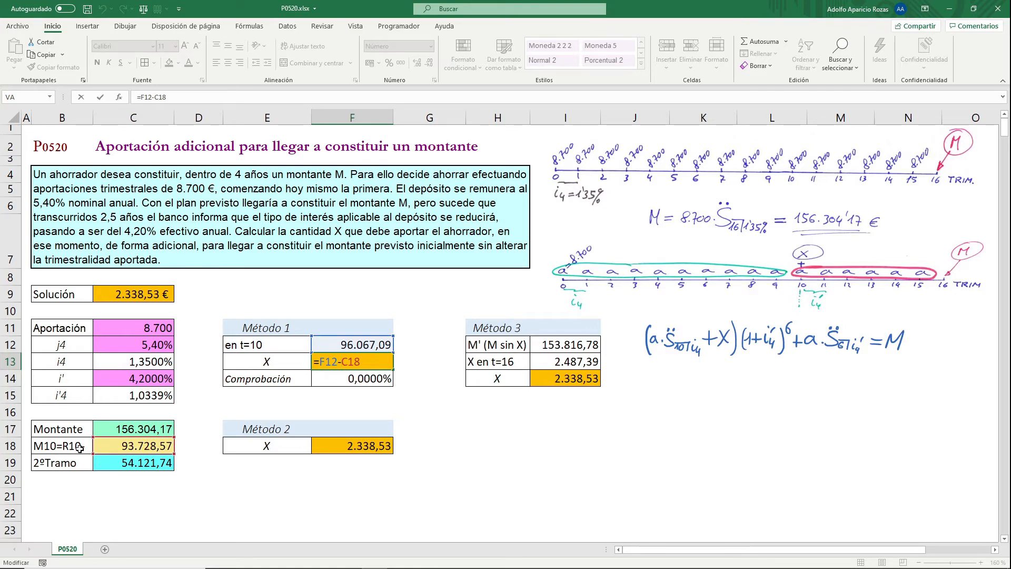
key(ctrl+Return)
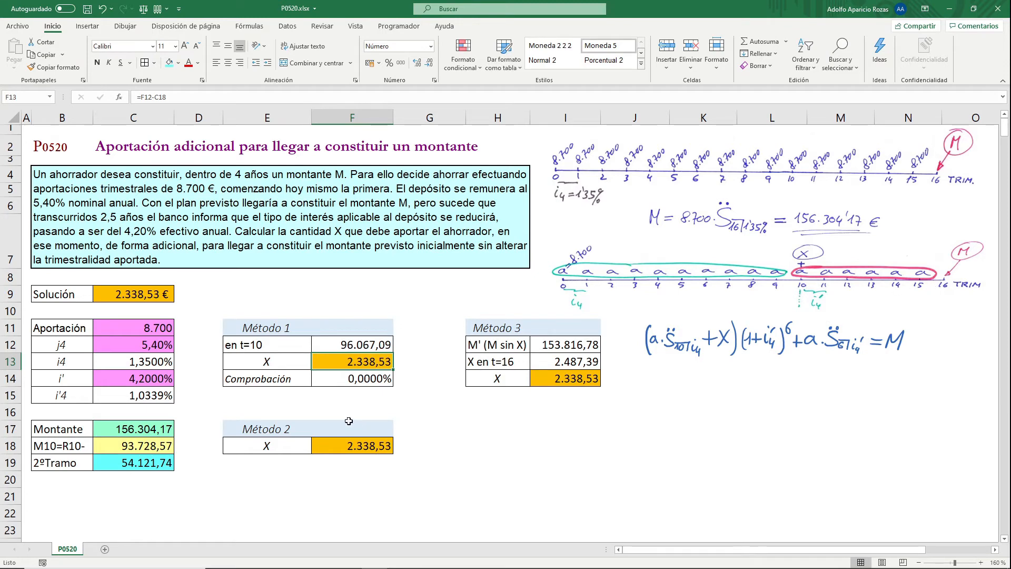
double_click(333, 378)
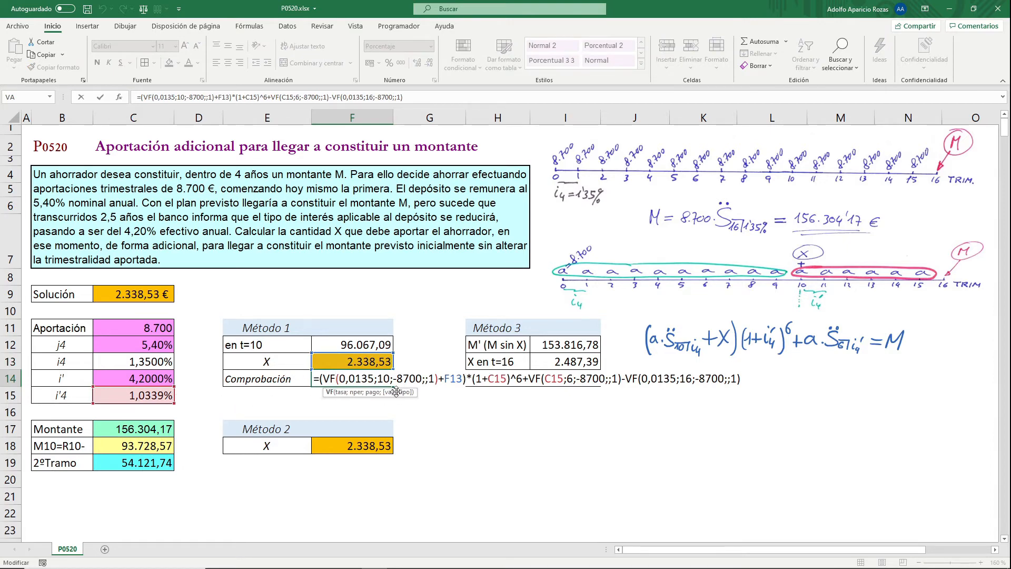
key(Escape)
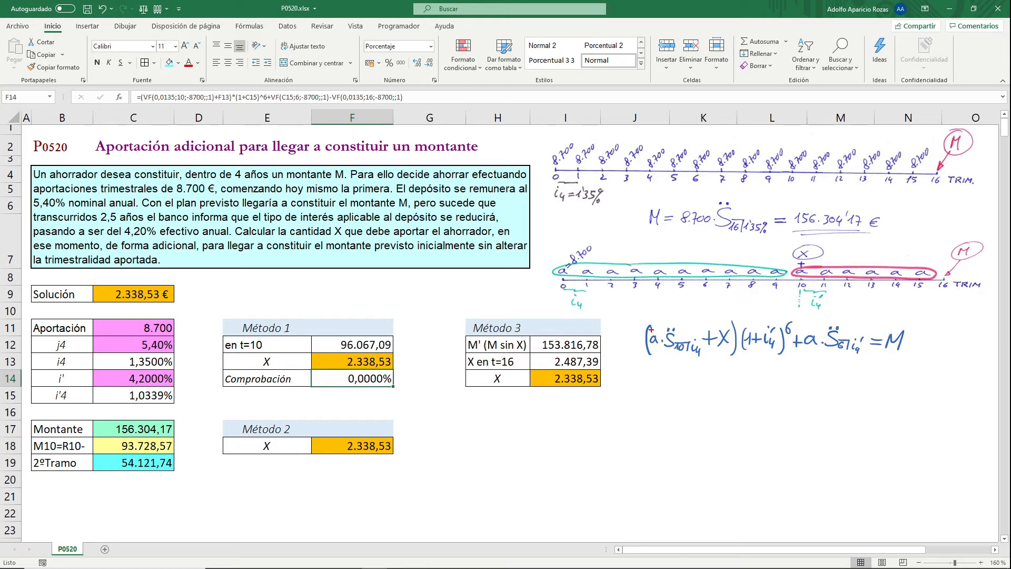
Step: Mark the ten-payment term, X, the exponent 6 and the six-payment term in red on the handwritten equation
mouse_move(649, 325)
mouse_down()
mouse_move(663, 363)
mouse_move(703, 357)
mouse_up()
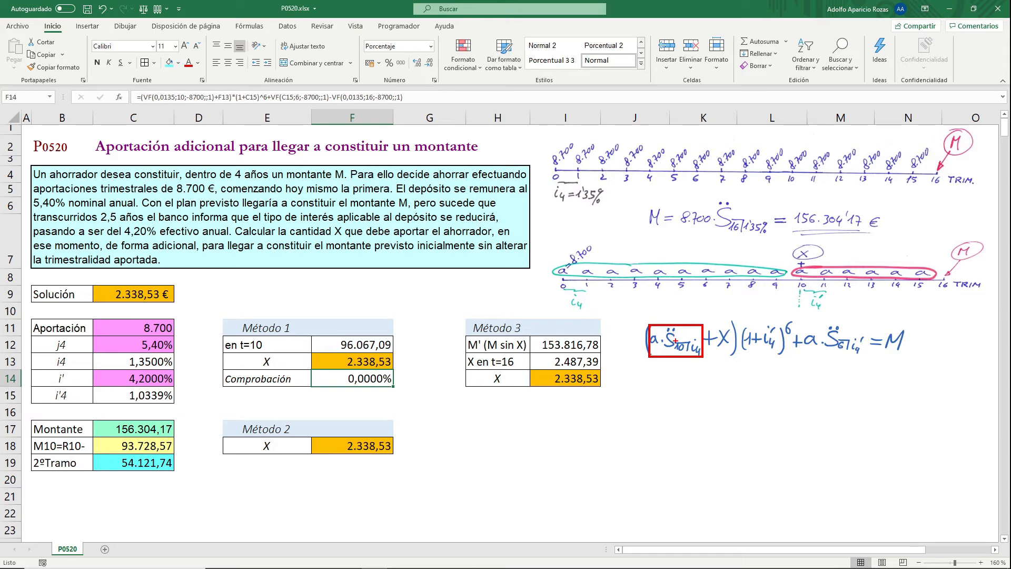
mouse_move(715, 323)
mouse_down()
mouse_move(719, 343)
mouse_move(733, 349)
mouse_up()
drag(782, 317, 796, 333)
mouse_move(804, 321)
mouse_down()
mouse_move(805, 340)
mouse_move(860, 356)
mouse_move(868, 336)
mouse_move(801, 322)
mouse_up()
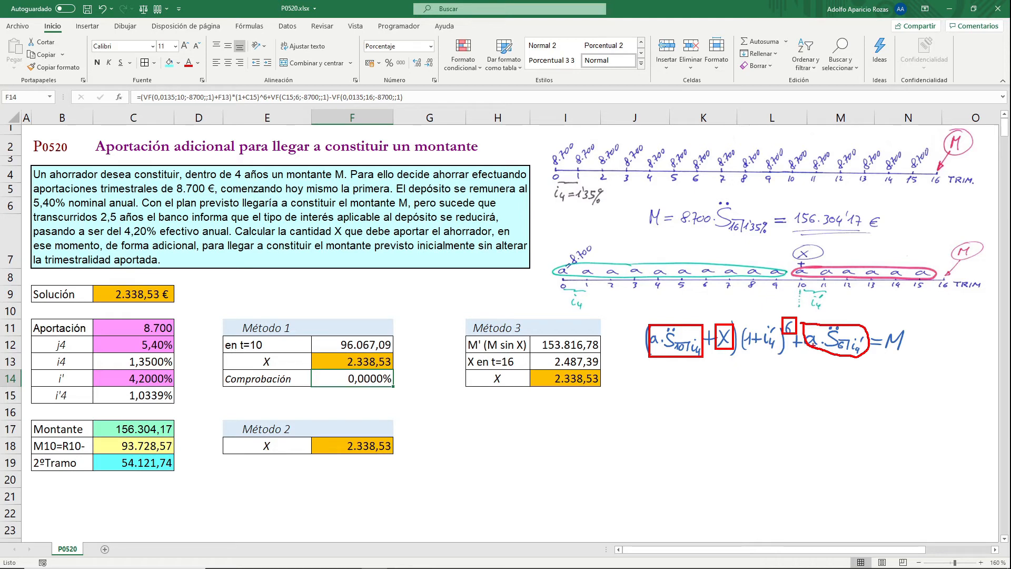